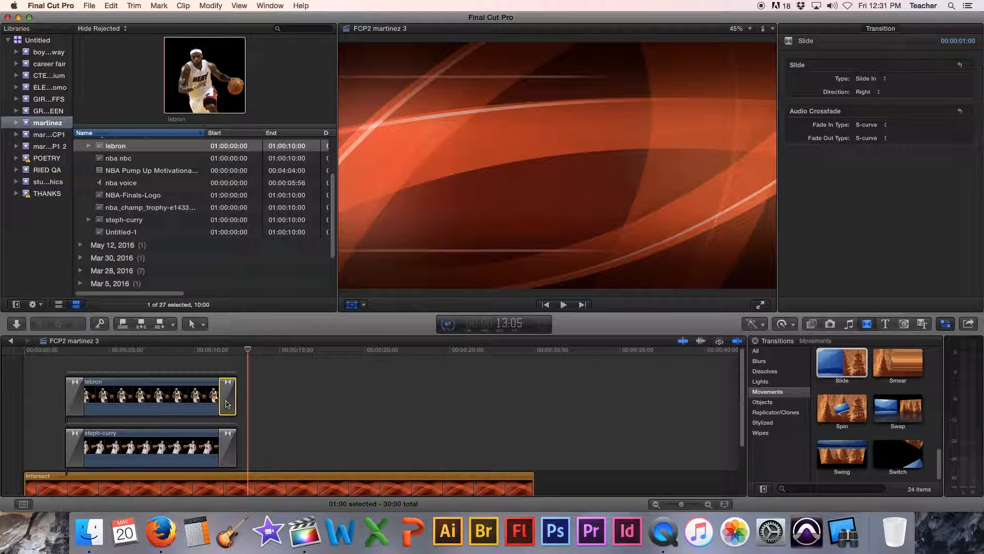
- Delete the closing Slide transitions from the end of the lebron and steph-curry clips
key("Delete")
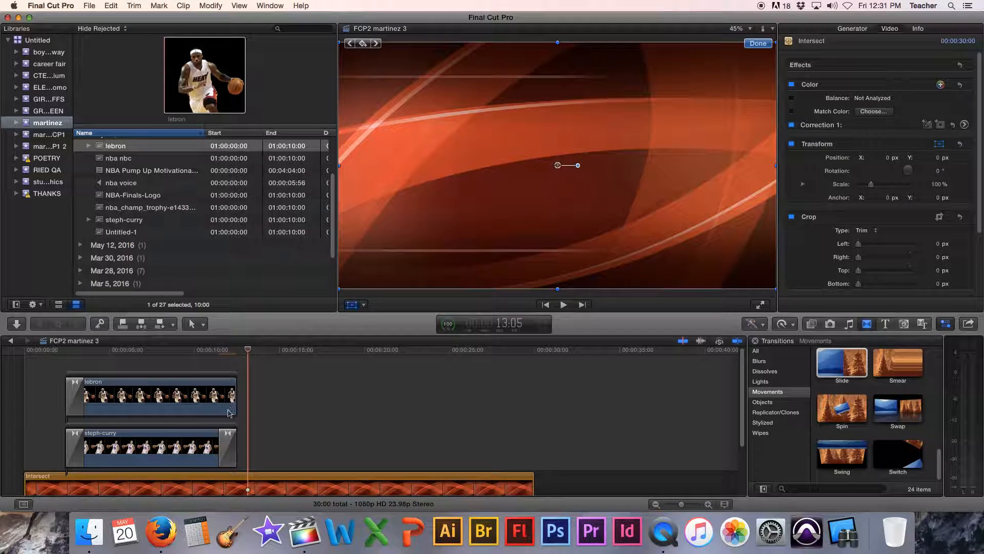
left_click(226, 454)
key("Delete")
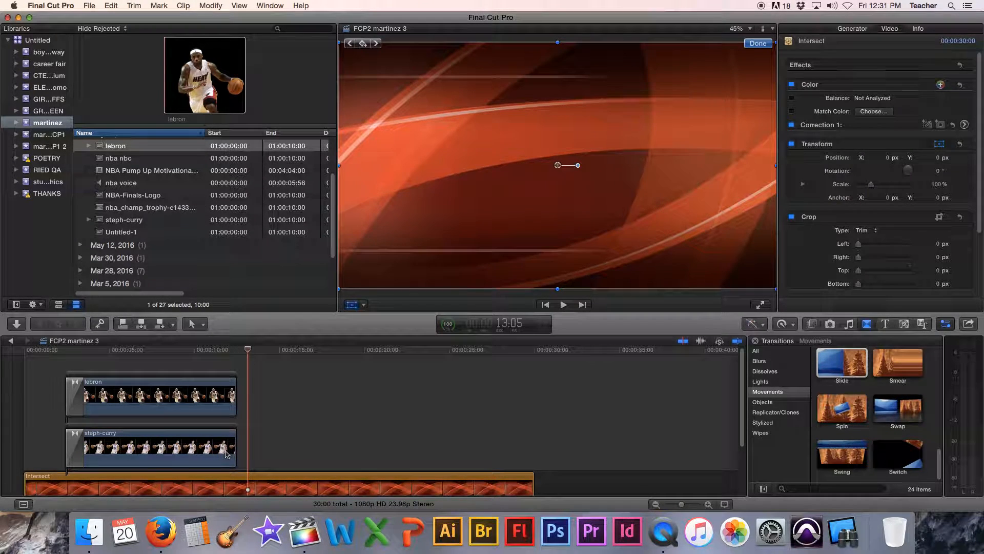
- Add Position, Rotation, Scale and Anchor keyframes to the steph-curry clip at 3:11, just after its opening transition
left_click(91, 351)
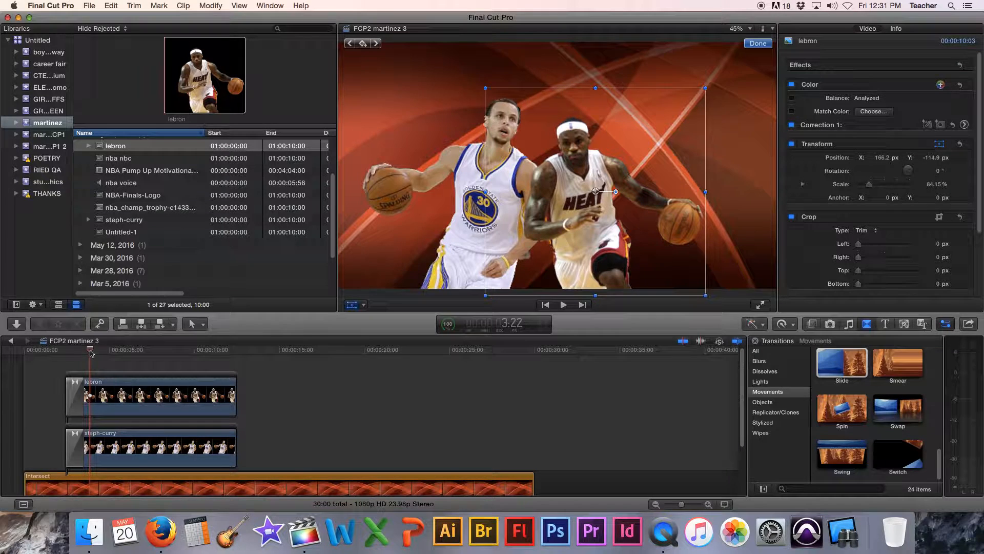
left_click(82, 351)
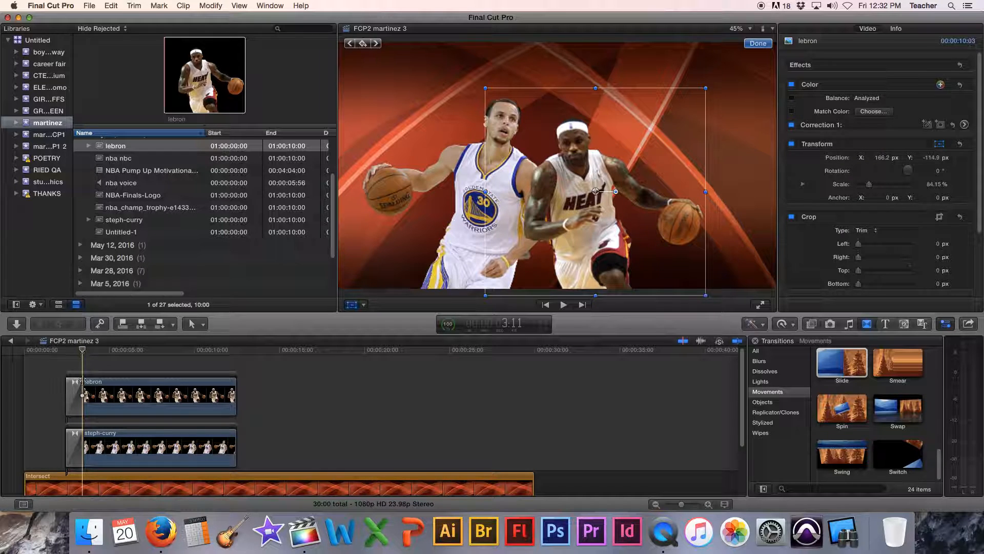
left_click(107, 445)
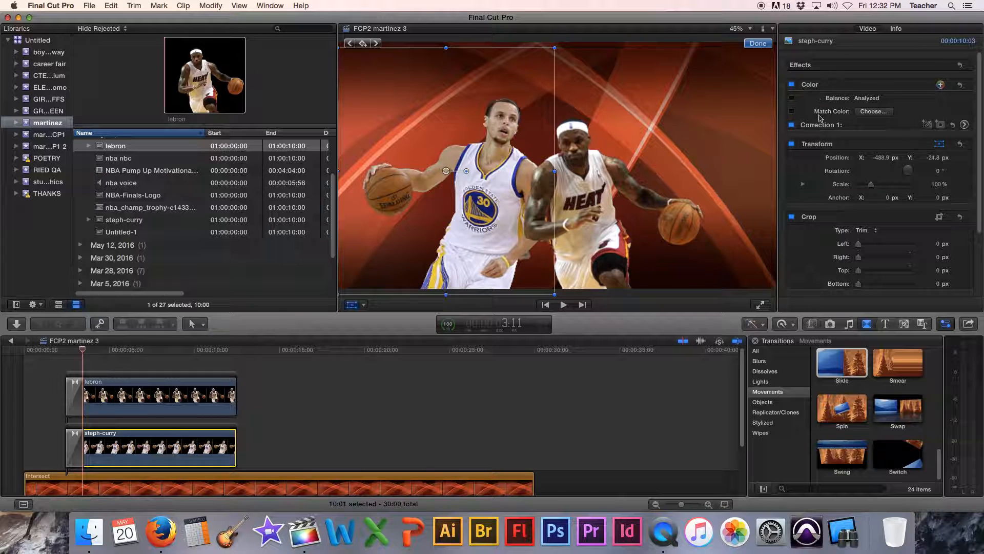
scroll(981, 111, "down", 5)
scroll(980, 205, "up", 5)
left_click(959, 158)
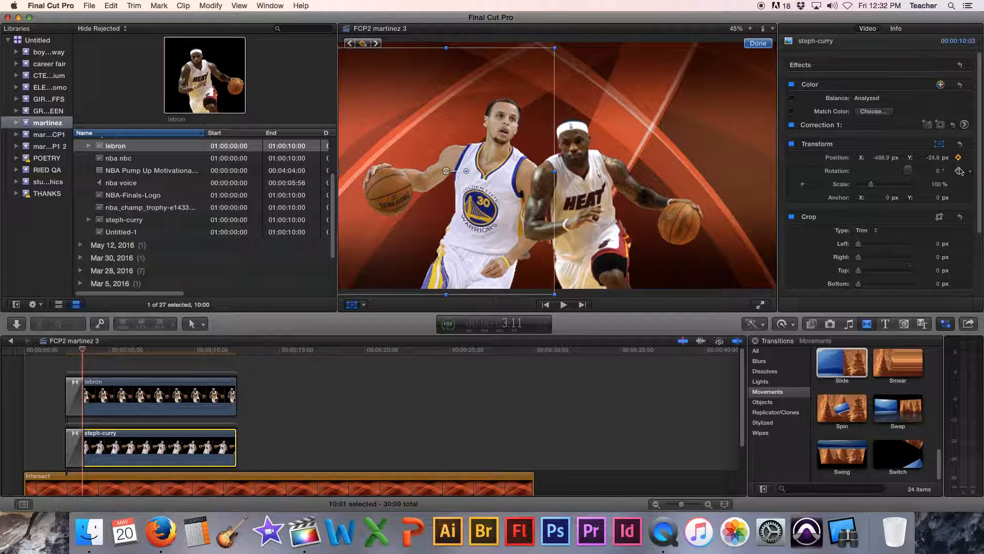
left_click(959, 171)
left_click(959, 198)
- Add a second set of Position, Rotation, Scale and Anchor keyframes to the steph-curry clip at 4:04
left_click(82, 350)
key("space")
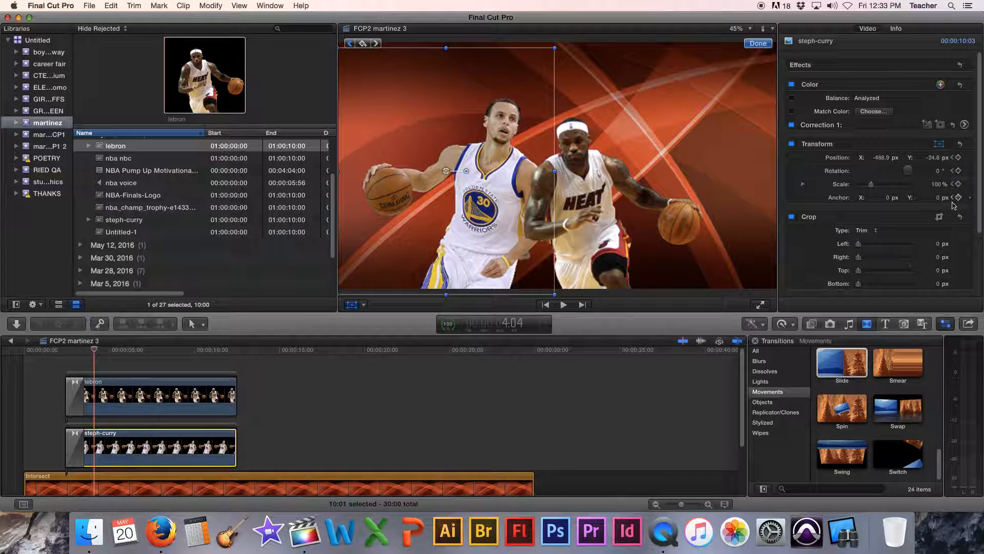
left_click(958, 158)
left_click(958, 171)
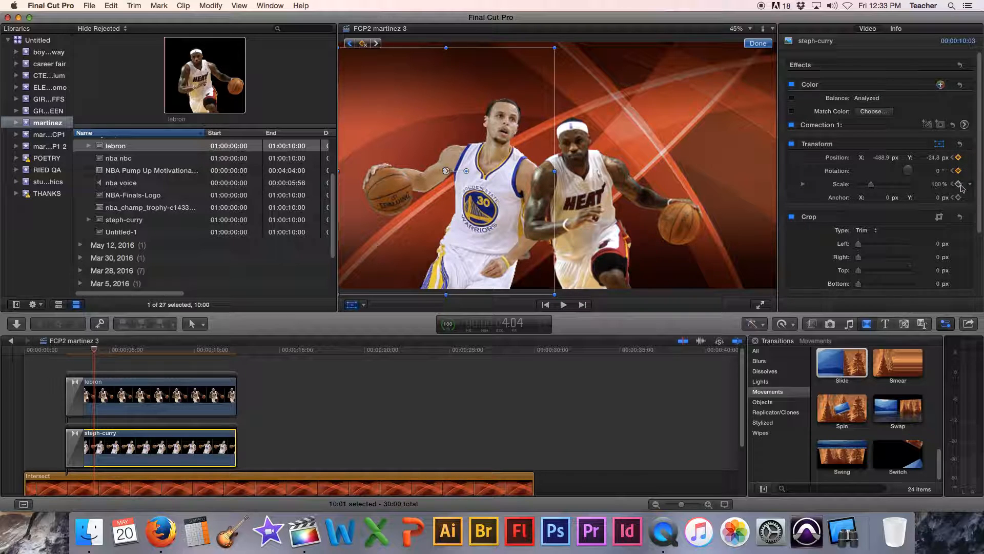
left_click(958, 184)
left_click(959, 198)
- Enlarge the steph-curry image to about 119.85% and rotate it about 13° at 4:04, and return to the previous rotation keyframe
left_click_drag(555, 48, 577, 30)
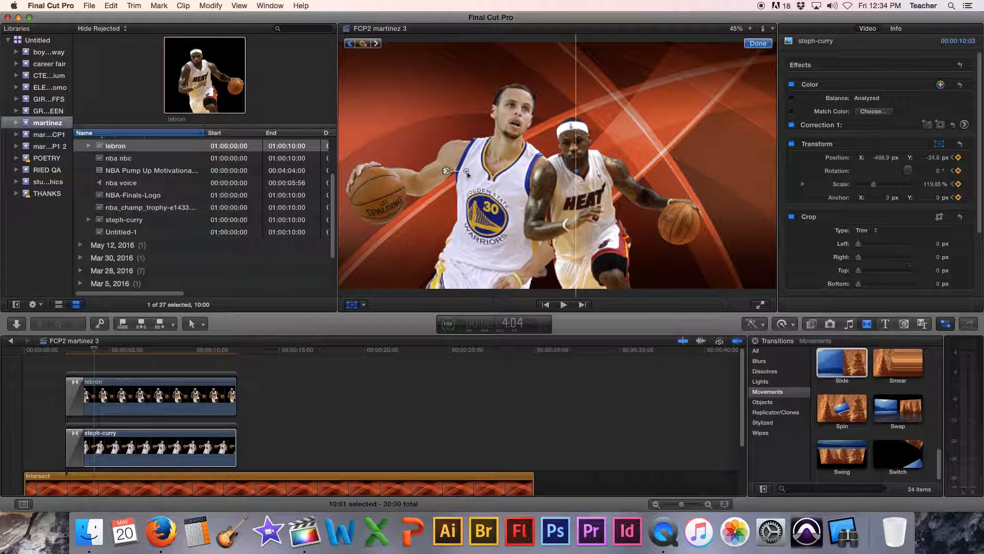
left_click_drag(467, 174, 466, 167)
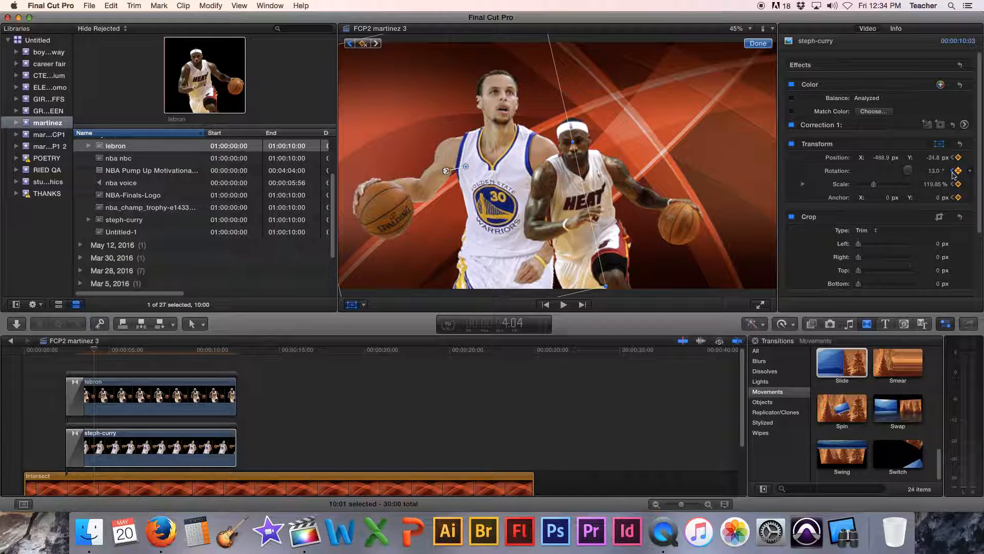
left_click(953, 171)
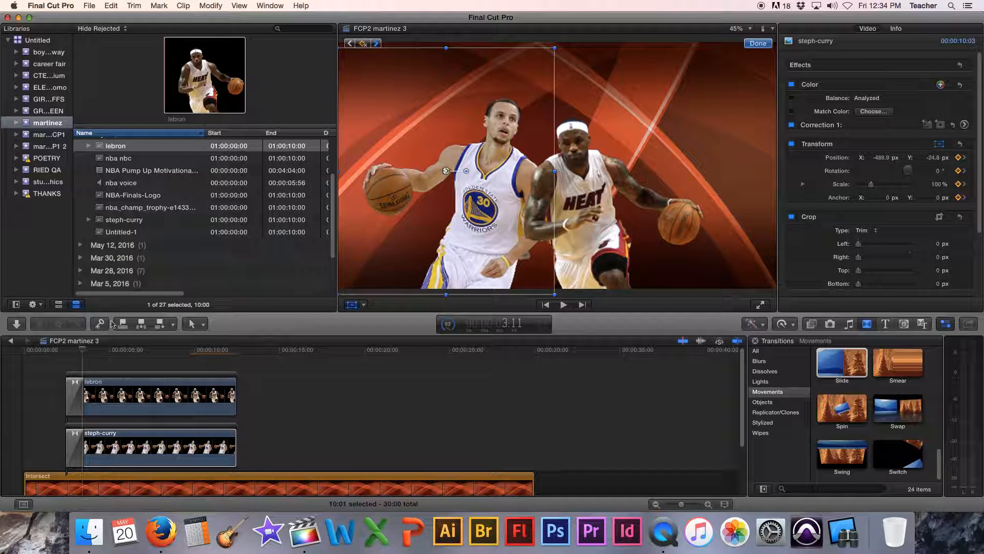
- Play the timeline twice from just before the player clips to review the steph-curry keyframe animation
left_click(58, 352)
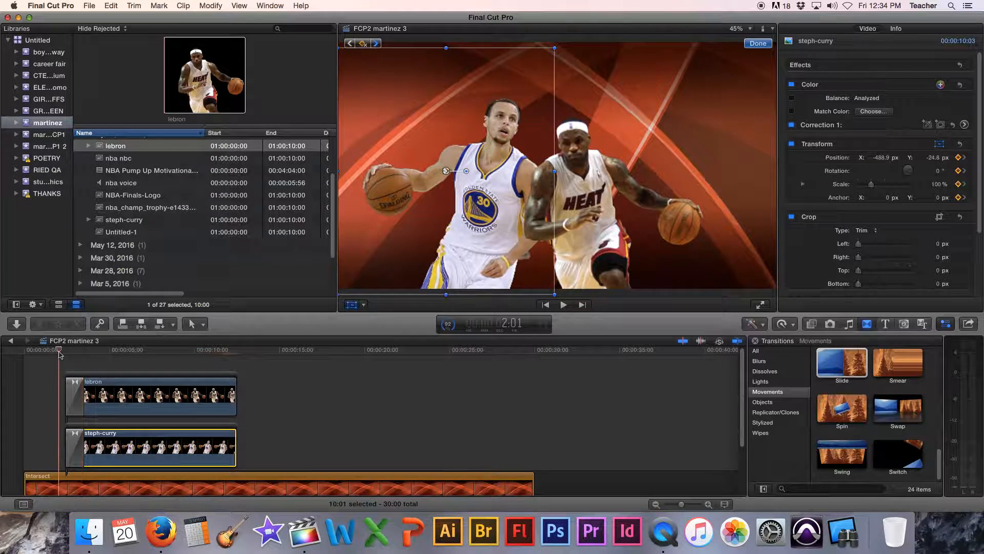
key("space")
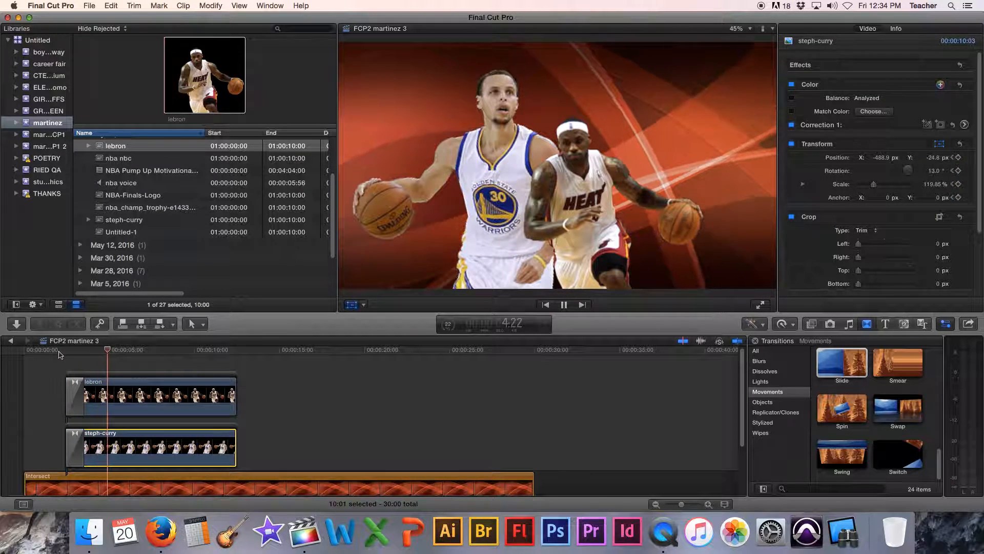
key("space")
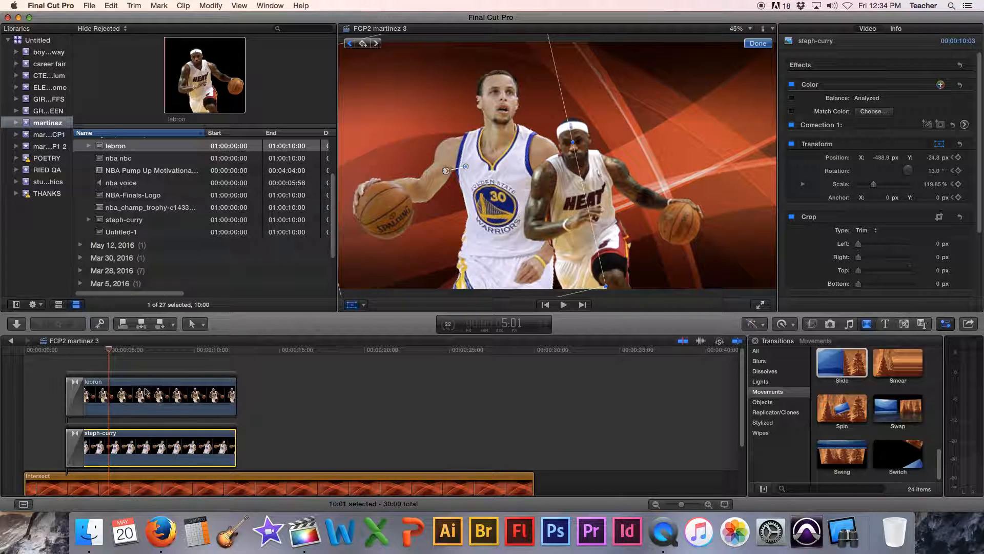
left_click(61, 352)
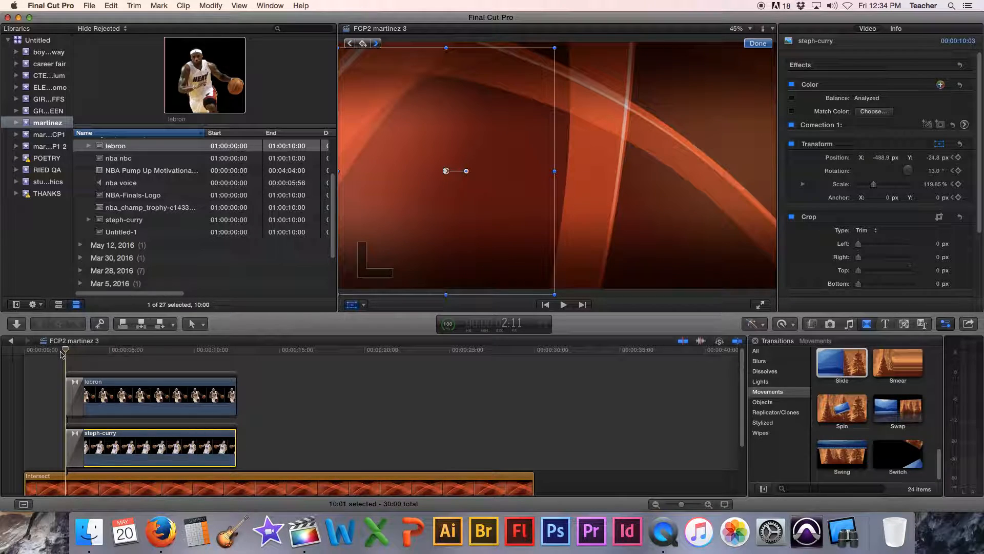
key("space")
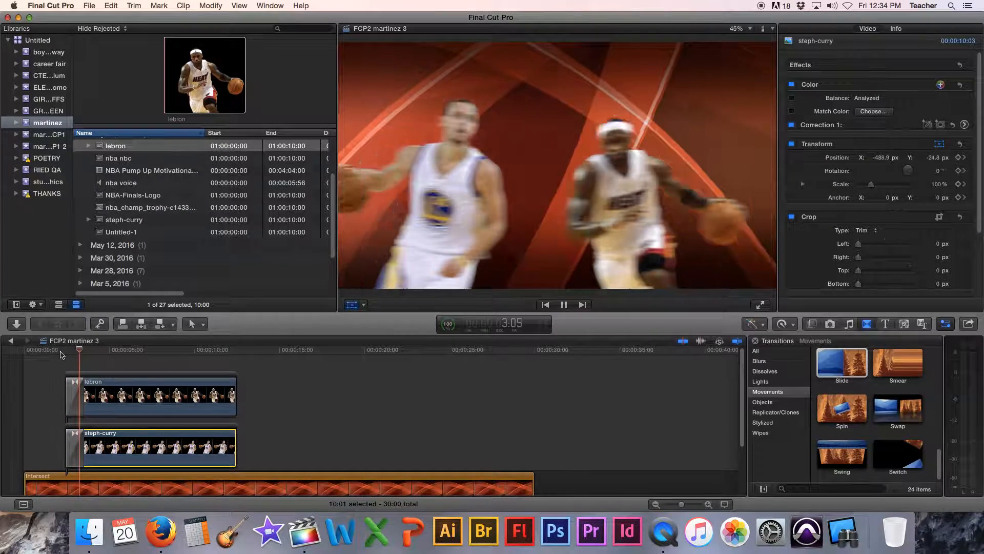
key("space")
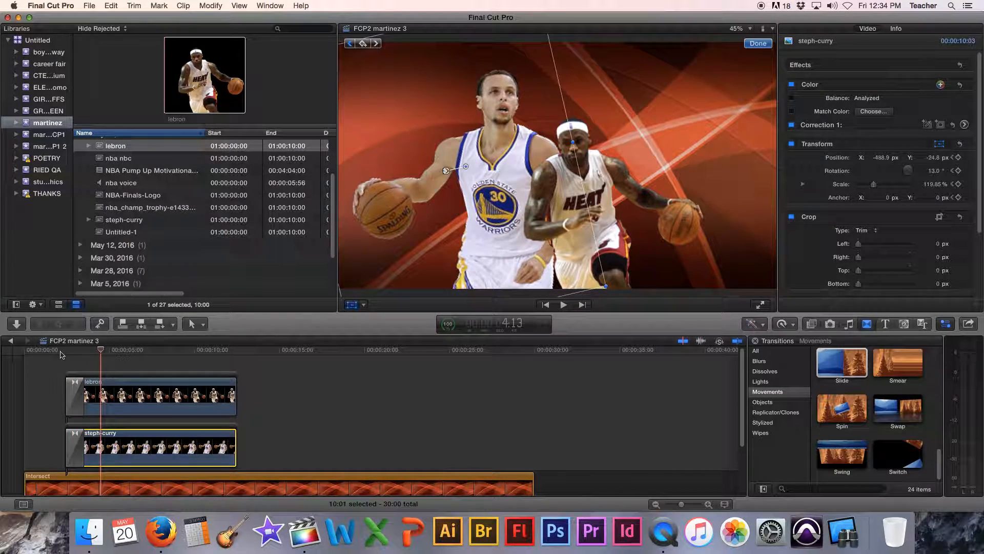
- Go back to the previously opened project, adjust the system volume and play that project from its start
left_click(11, 341)
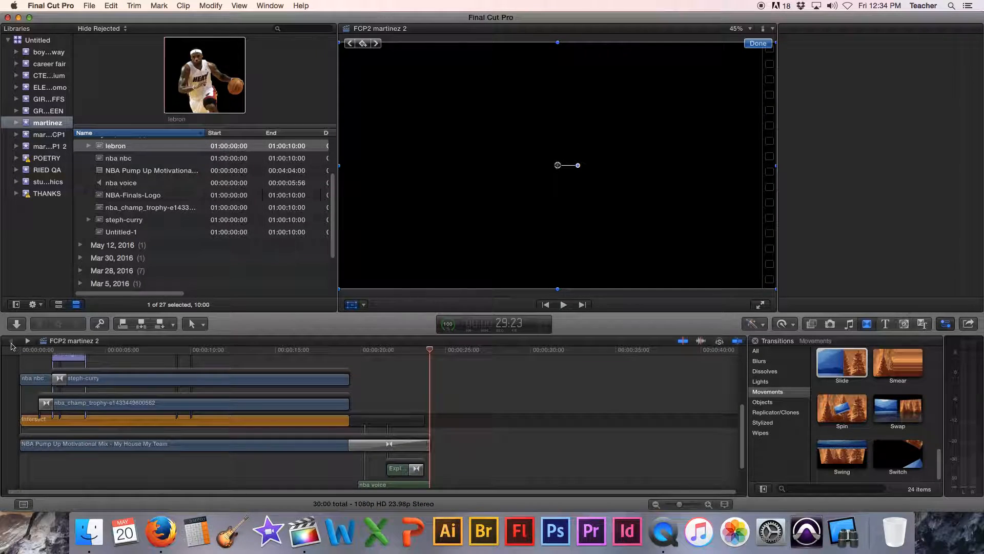
key("Home")
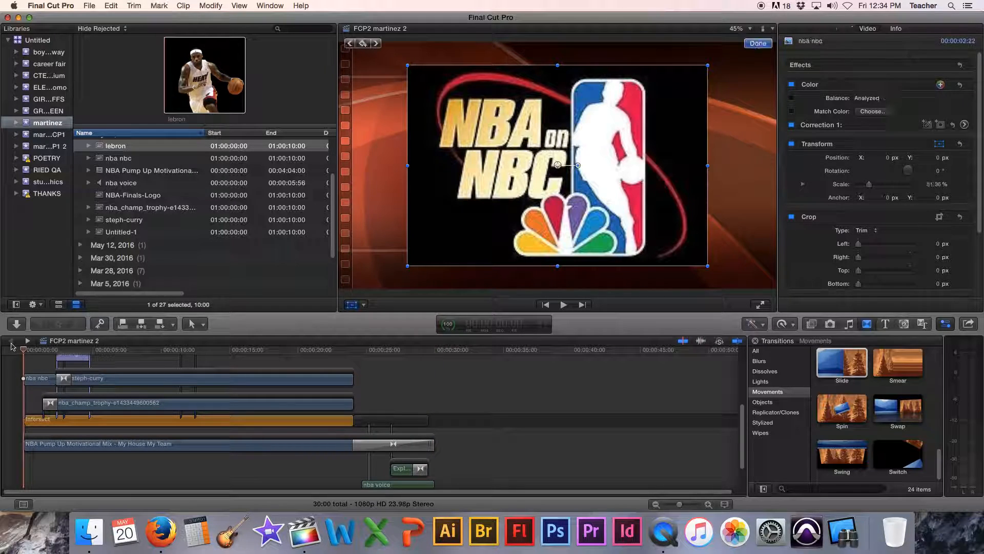
key("XF86AudioLowerVolume")
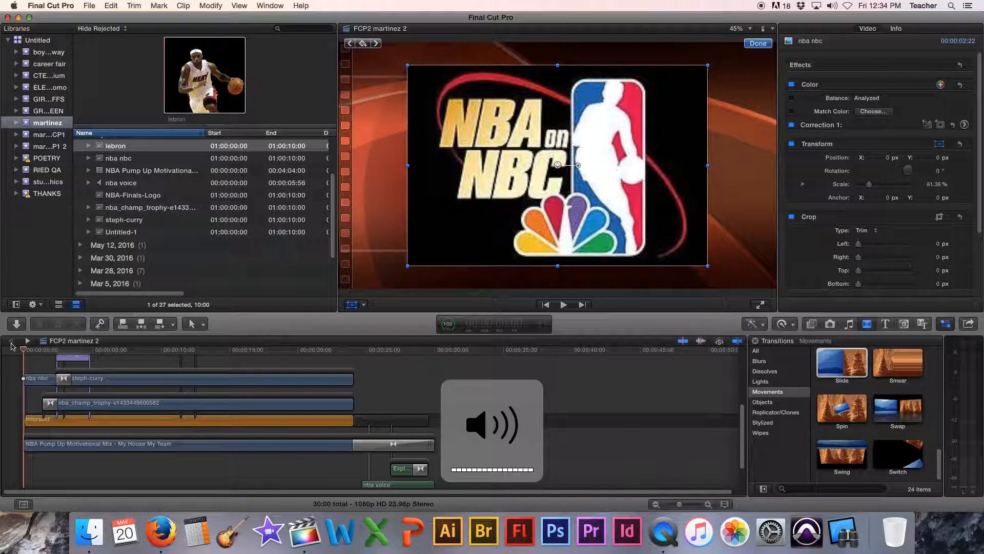
key("XF86AudioLowerVolume")
key("XF86AudioLowerVolume")
key("XF86AudioLowerVolume")
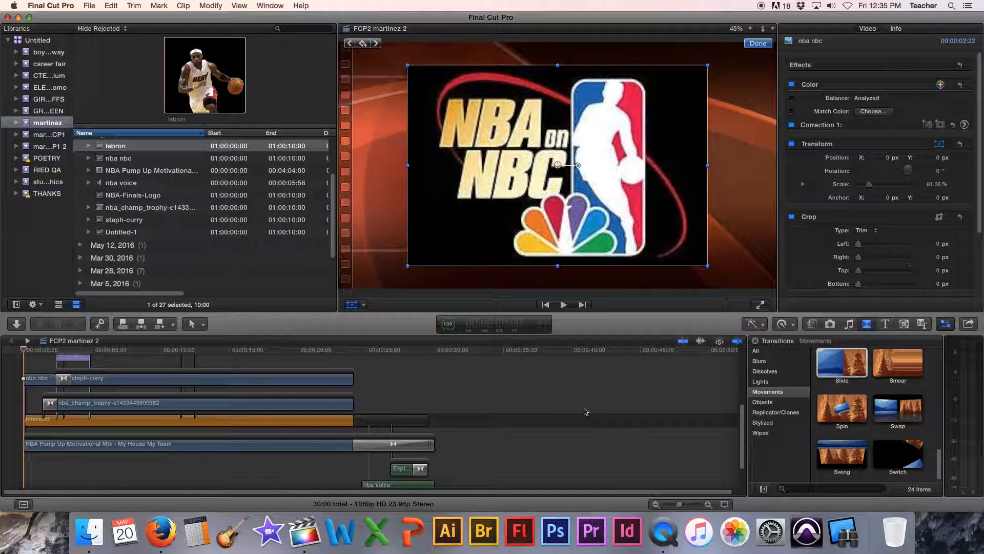
key("space")
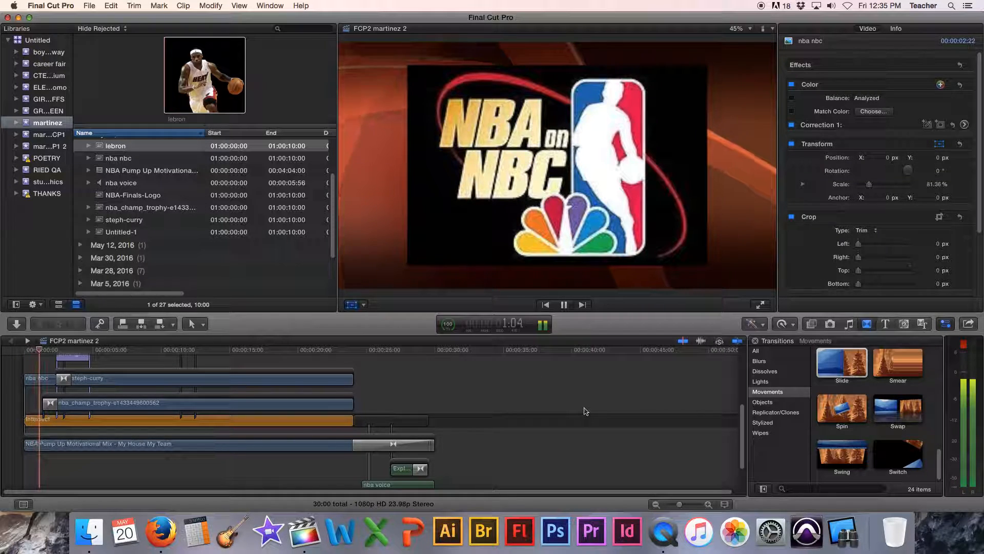